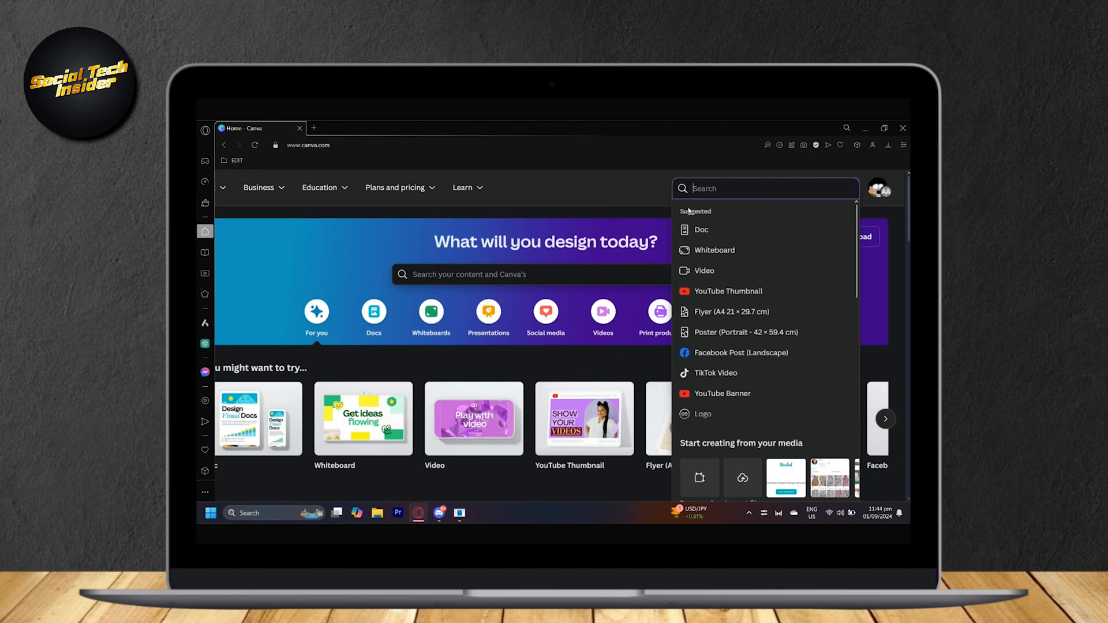
Step: Create a blank YouTube Thumbnail design from the suggested design types
{"action": "left_click", "coordinate": [735, 292]}
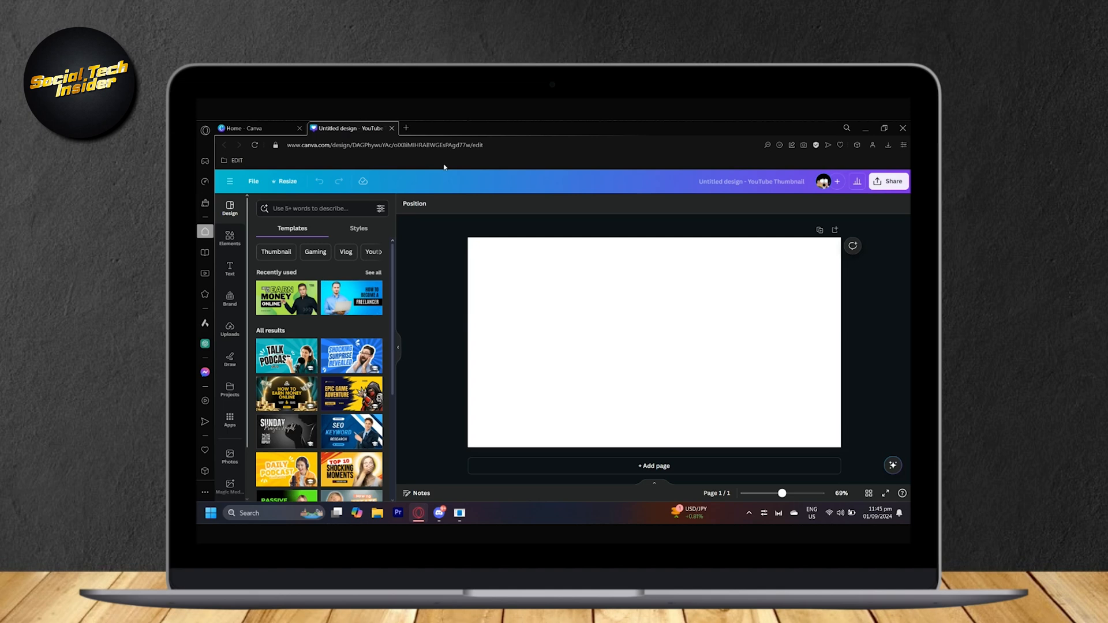
Step: Search the web for "minecraft background" in a new browser tab
{"action": "left_click", "coordinate": [406, 127]}
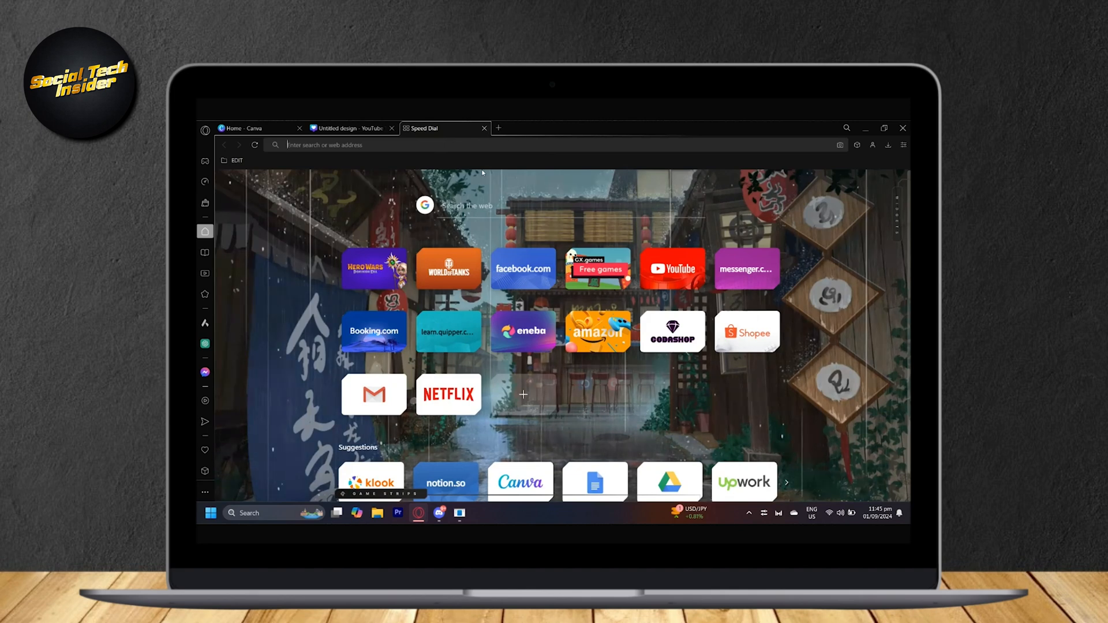
{"action": "left_click", "coordinate": [364, 129]}
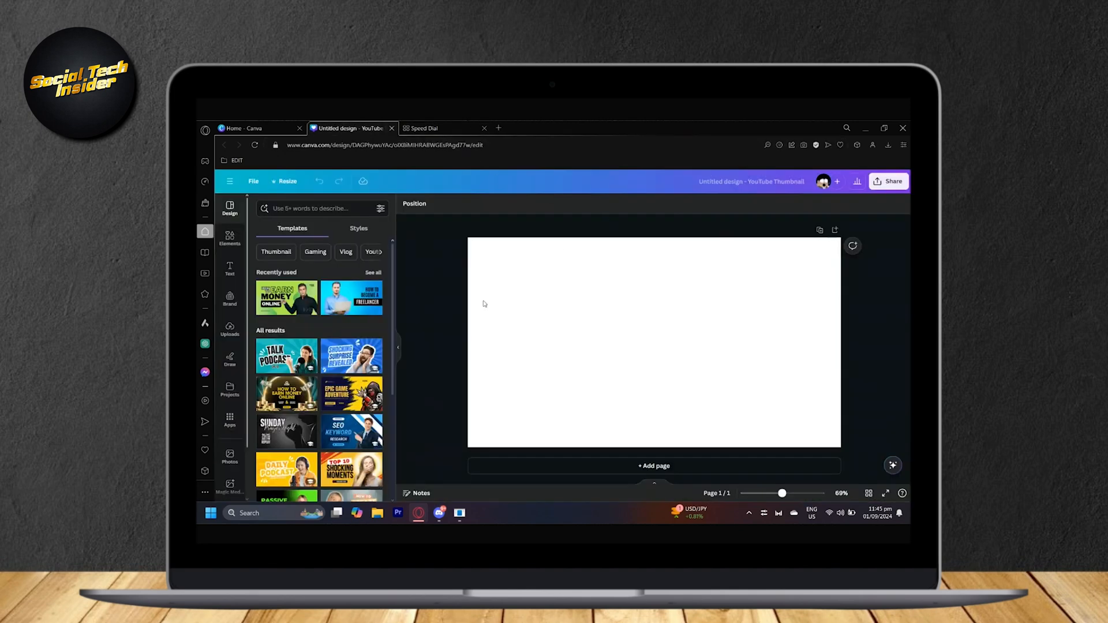
{"action": "left_click", "coordinate": [420, 126]}
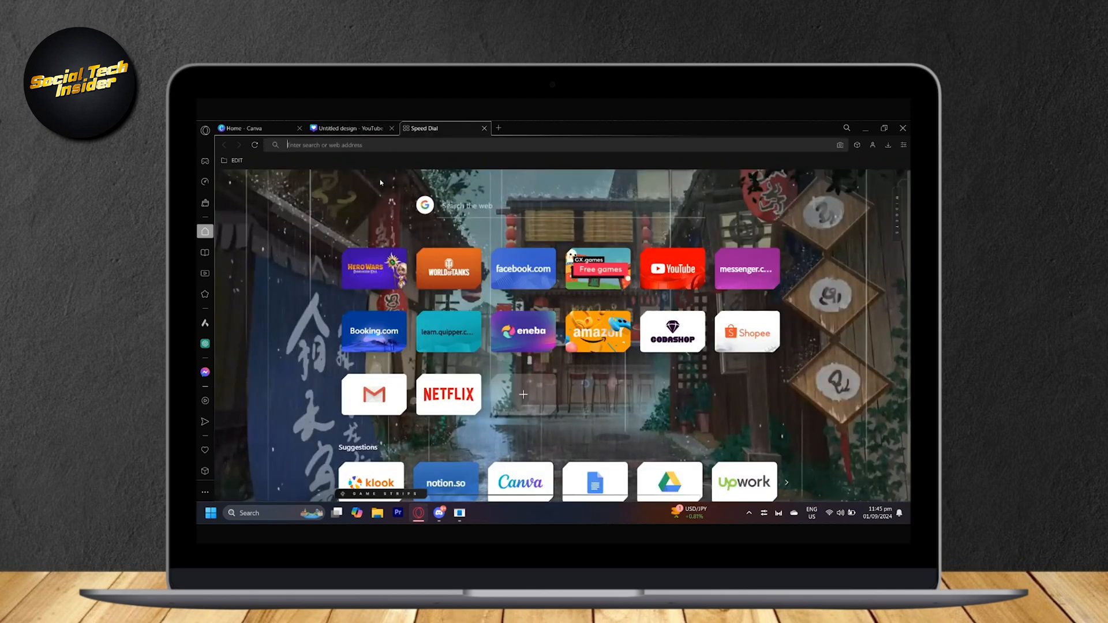
{"action": "type", "text": "minecraft background"}
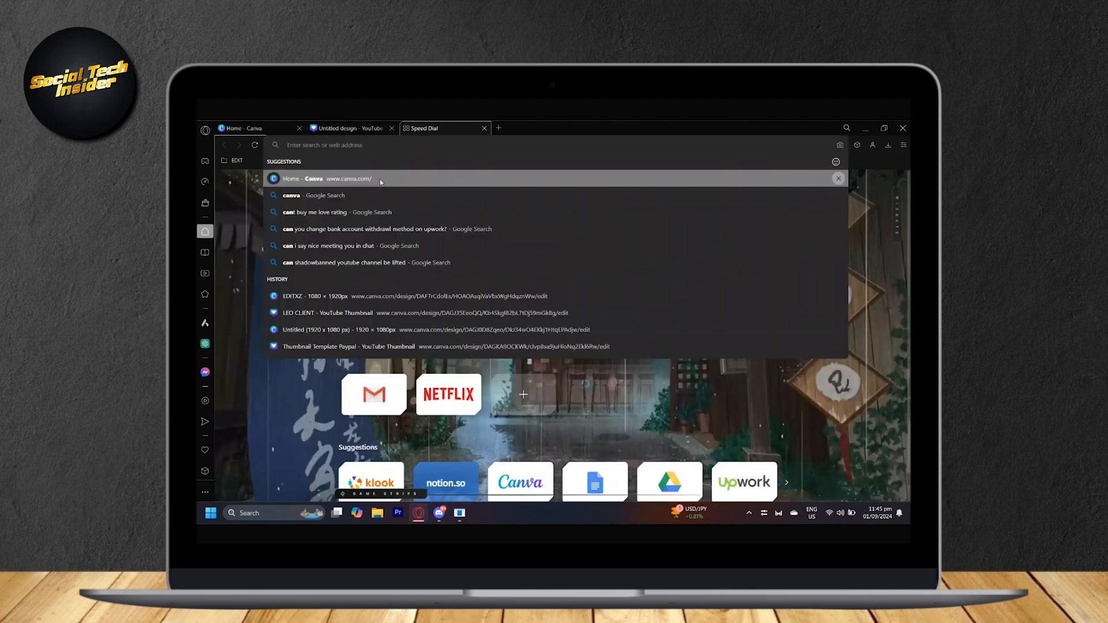
{"action": "key", "text": "Return"}
Step: Find the Wallpaper Abyss - Alpha Coders Minecraft landscape with pink trees among the image results and copy the image
{"action": "scroll", "coordinate": [619, 332], "scroll_direction": "down", "scroll_amount": 8}
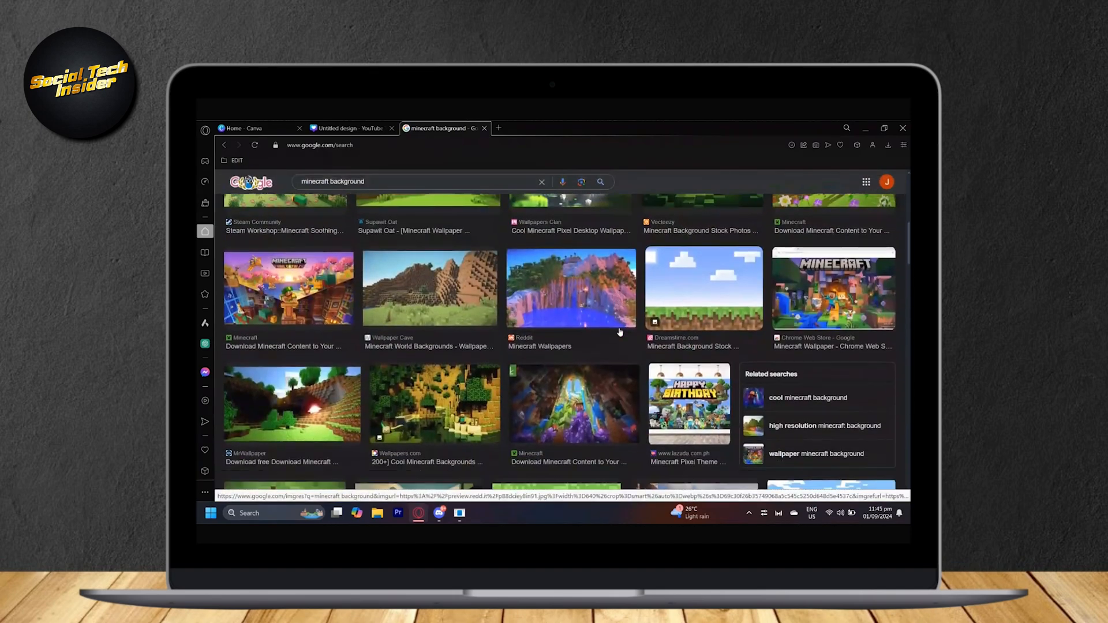
{"action": "left_click", "coordinate": [460, 413]}
{"action": "scroll", "coordinate": [466, 355], "scroll_direction": "down", "scroll_amount": 8}
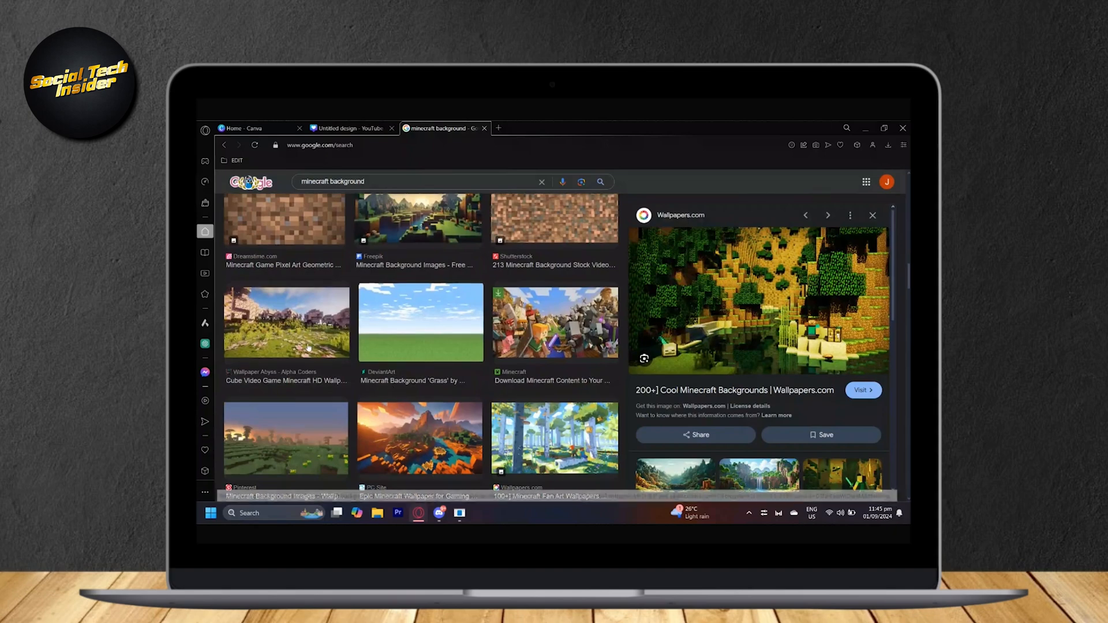
{"action": "left_click", "coordinate": [308, 346]}
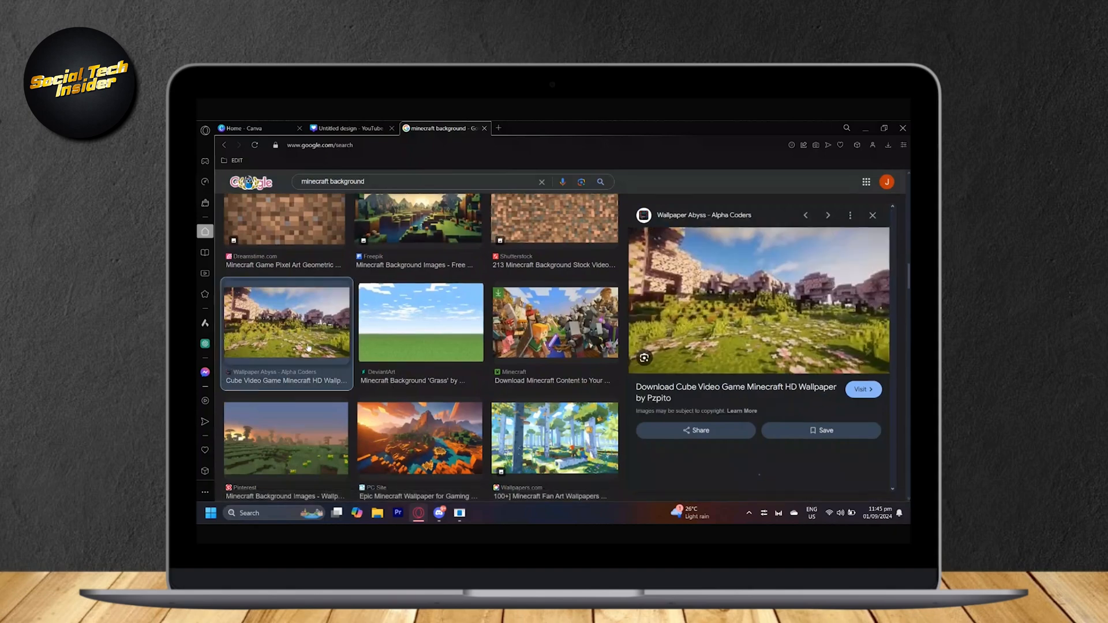
{"action": "right_click", "coordinate": [762, 304]}
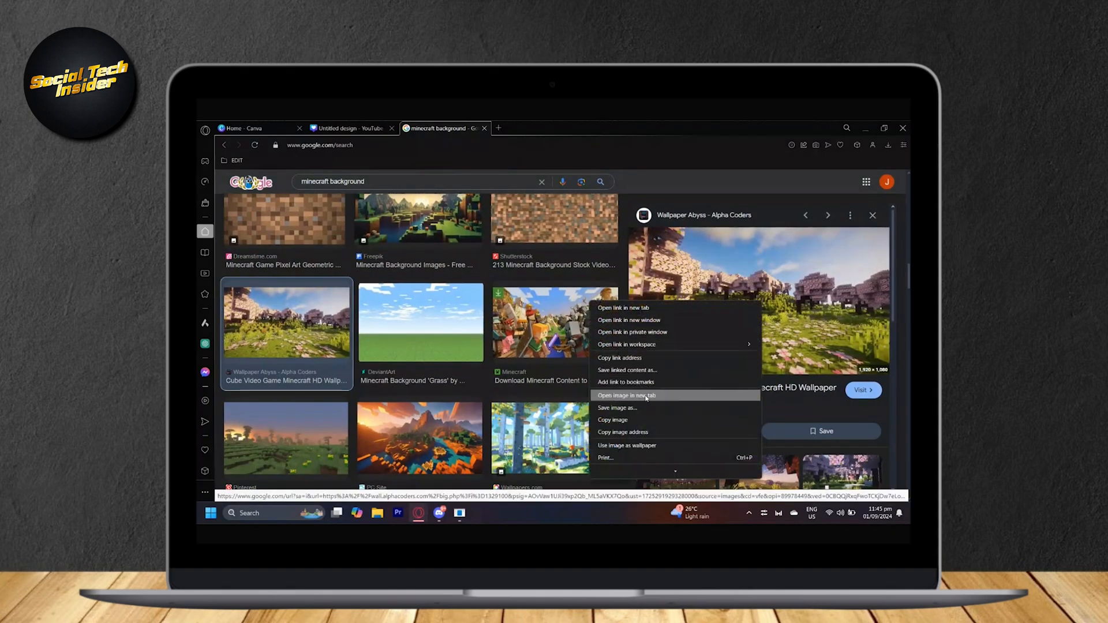
{"action": "left_click", "coordinate": [621, 420]}
Step: Paste the copied Minecraft landscape into the Canva thumbnail design and enlarge it to cover the whole page
{"action": "left_click", "coordinate": [359, 126]}
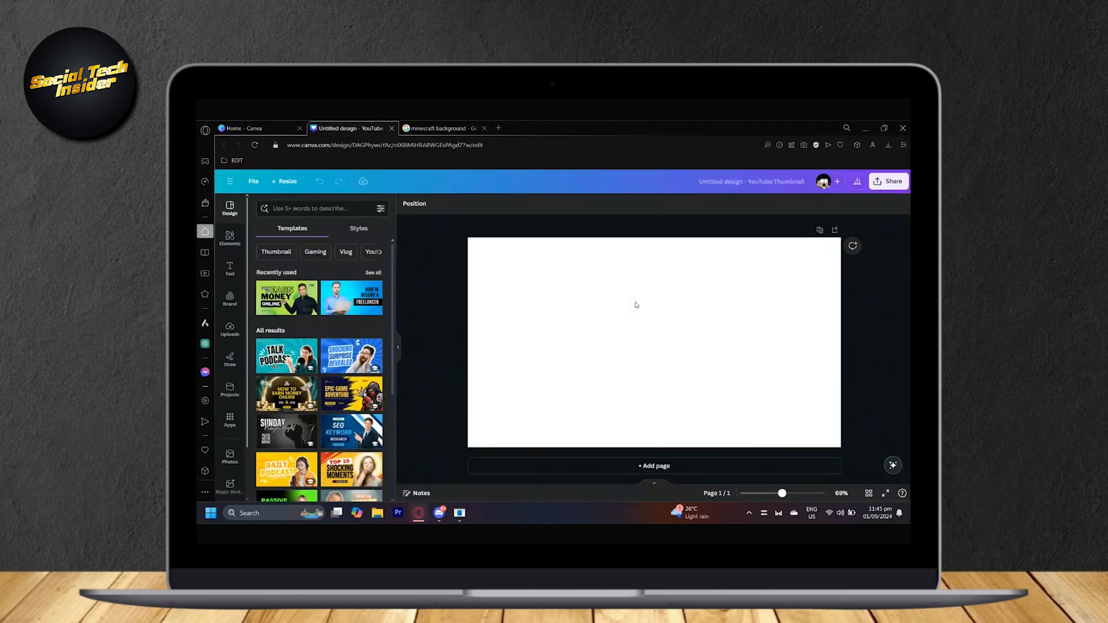
{"action": "key", "text": "ctrl+v"}
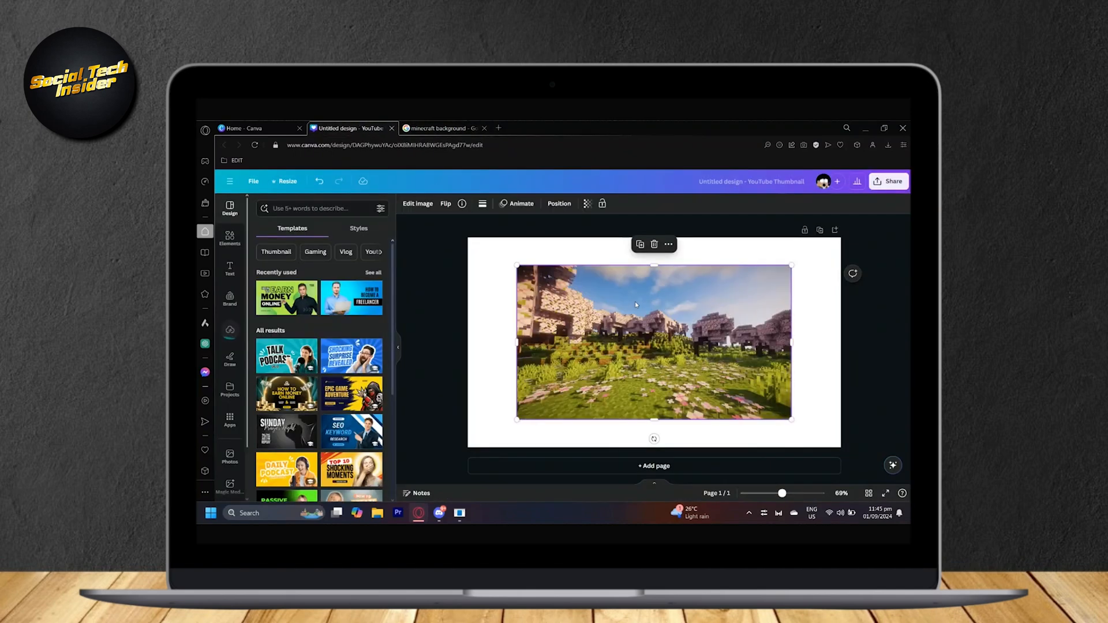
{"action": "left_click_drag", "start_coordinate": [518, 423], "coordinate": [467, 447]}
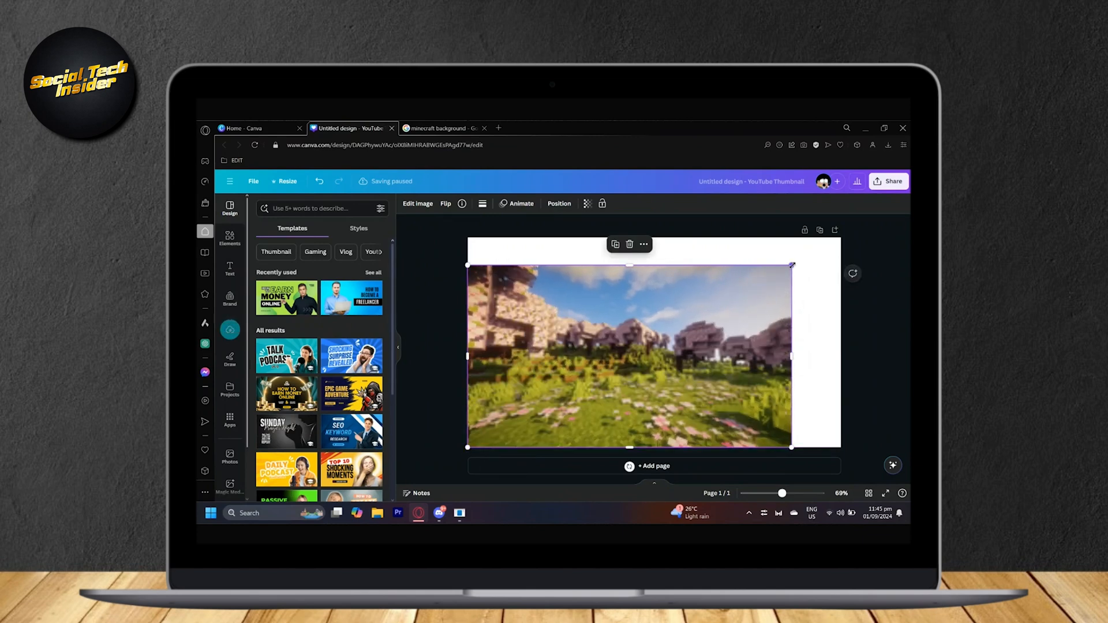
{"action": "left_click_drag", "start_coordinate": [792, 266], "coordinate": [845, 246]}
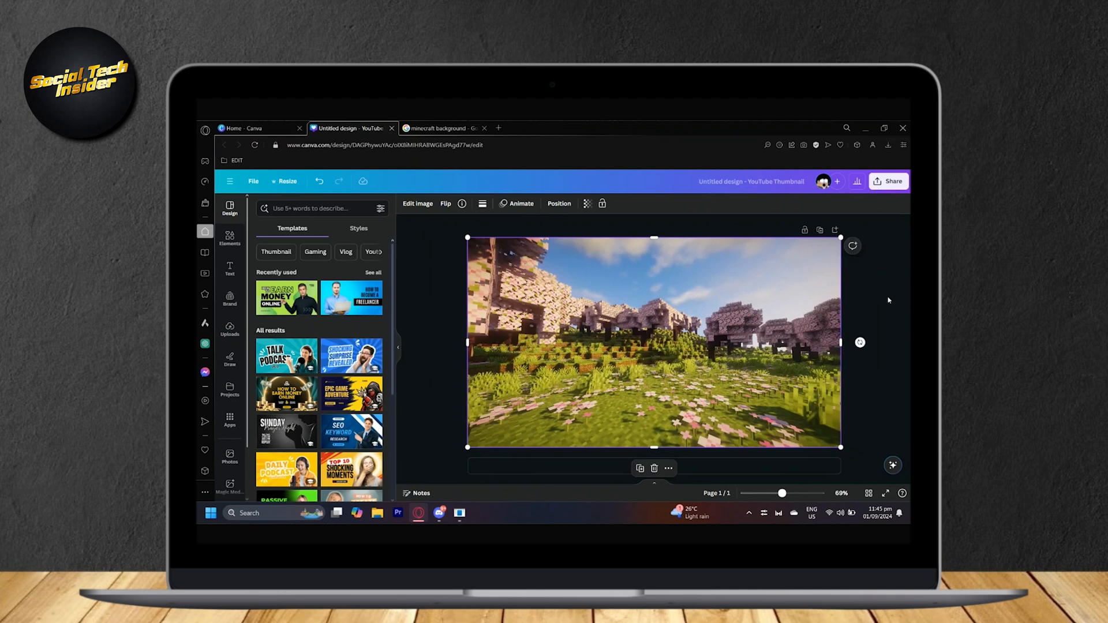
{"action": "left_click", "coordinate": [889, 301]}
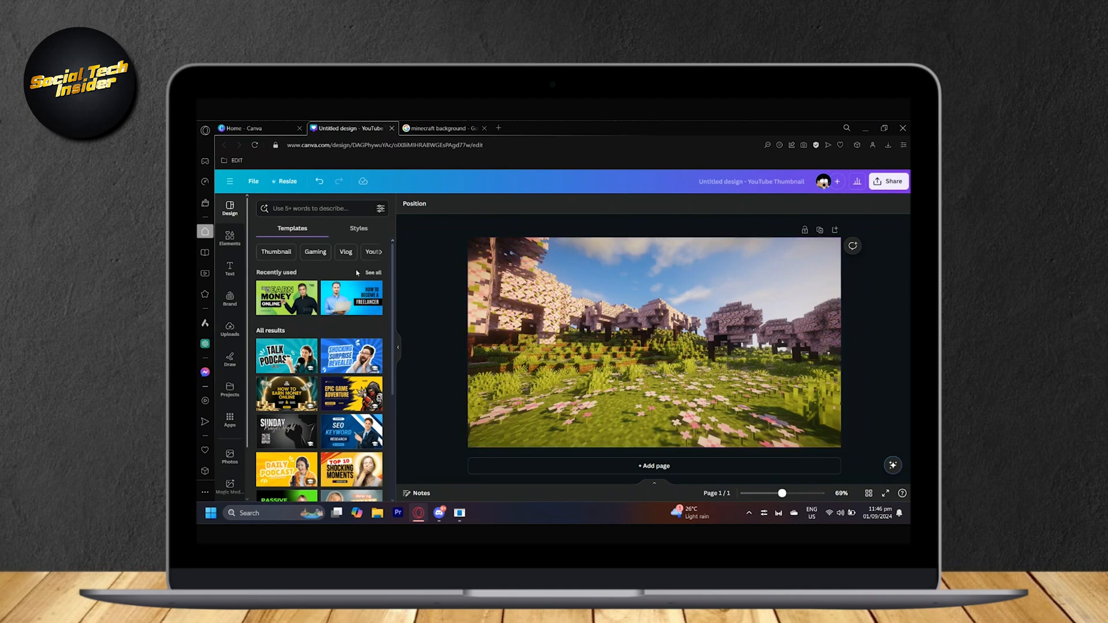
Step: Add a heading to the thumbnail with the text "LET'S PLAY"
{"action": "right_click", "coordinate": [225, 264]}
{"action": "left_click", "coordinate": [230, 268]}
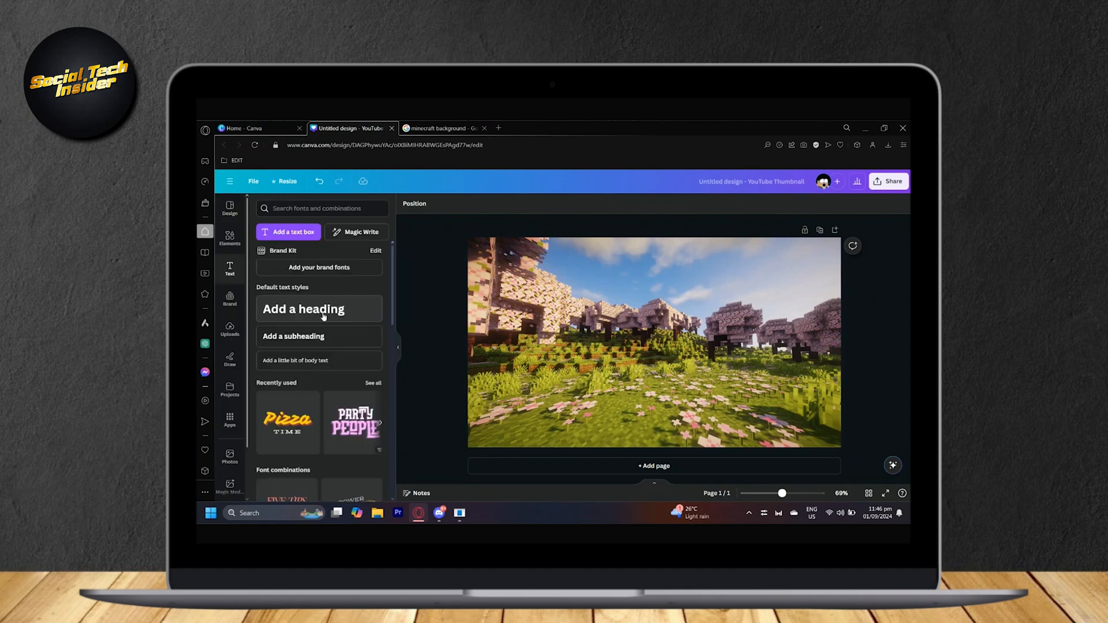
{"action": "left_click", "coordinate": [304, 309]}
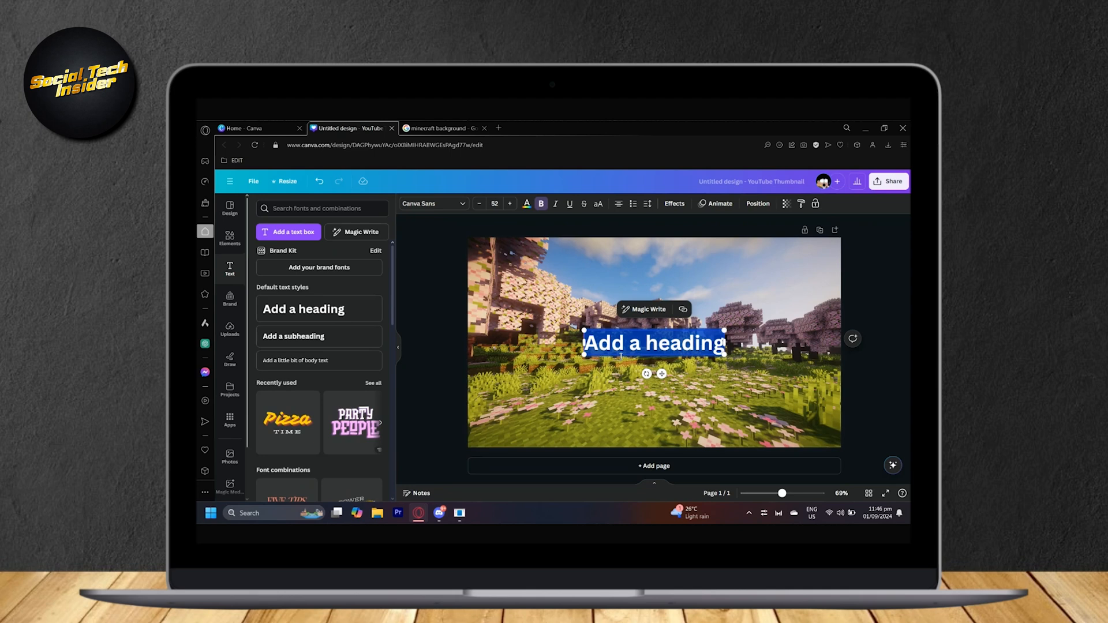
{"action": "type", "text": "LET'S"}
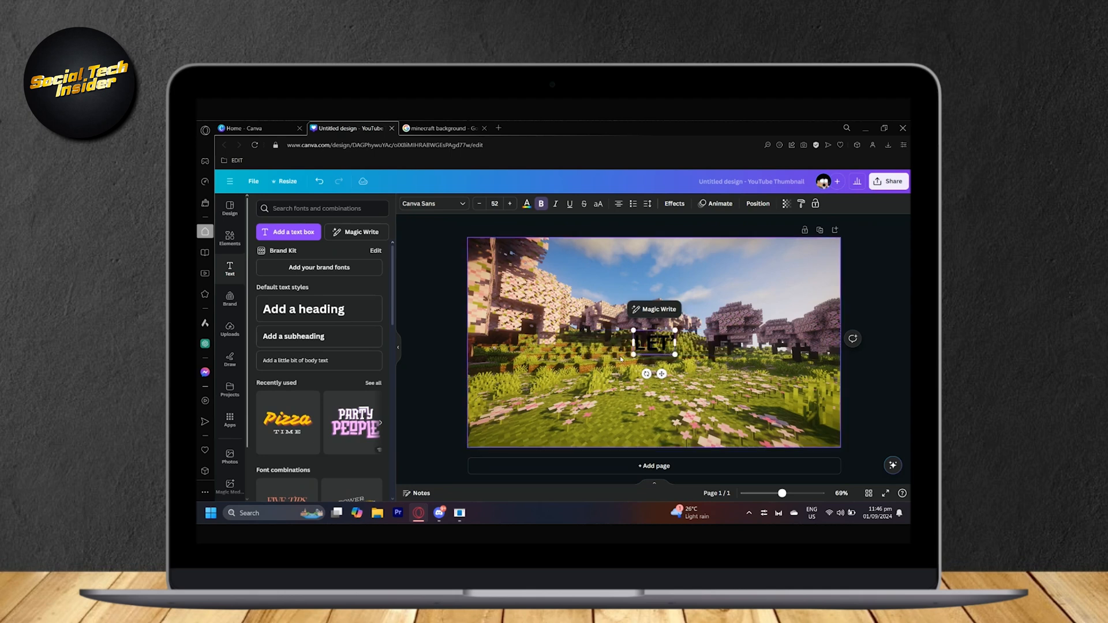
{"action": "type", "text": " PLAY"}
Step: Change the heading's text colour to white and apply the change to all black in the design
{"action": "left_click", "coordinate": [526, 203]}
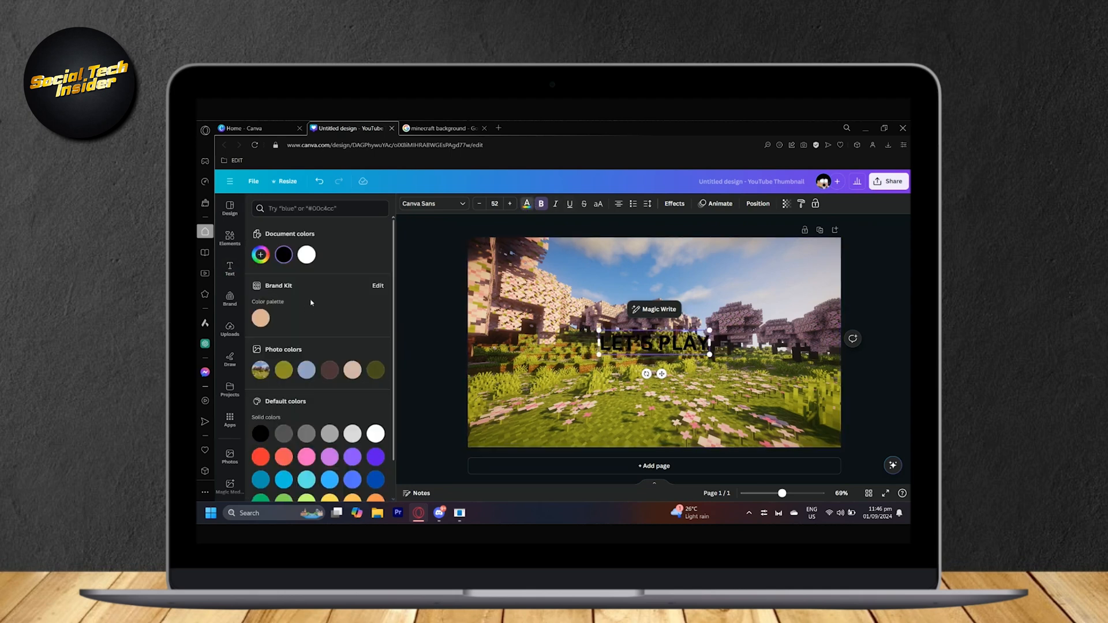
{"action": "left_click", "coordinate": [306, 255]}
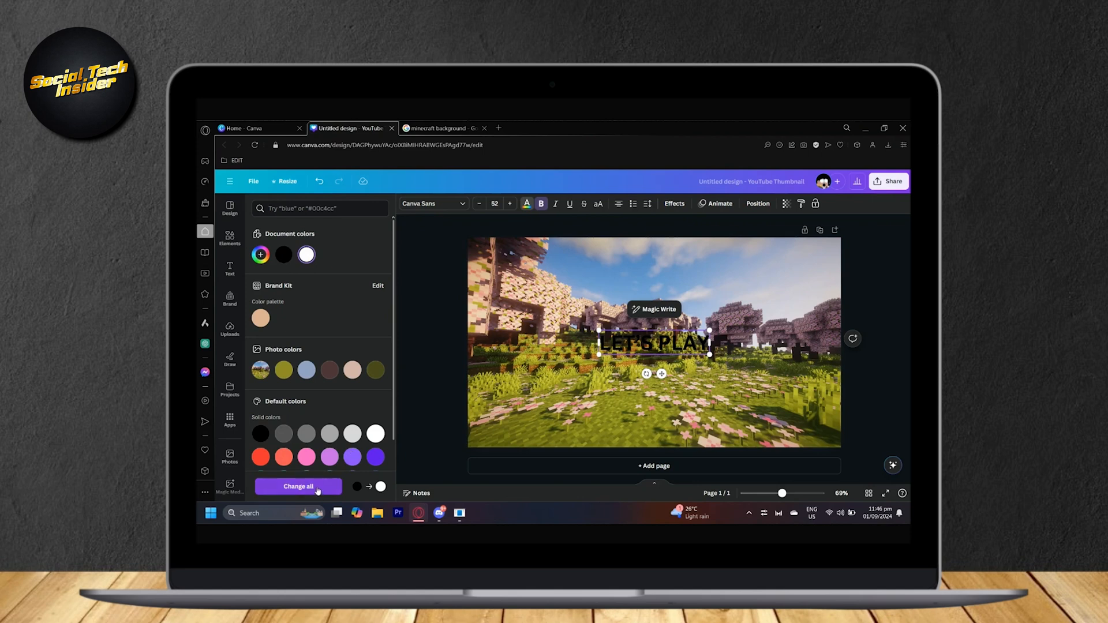
{"action": "left_click", "coordinate": [319, 488]}
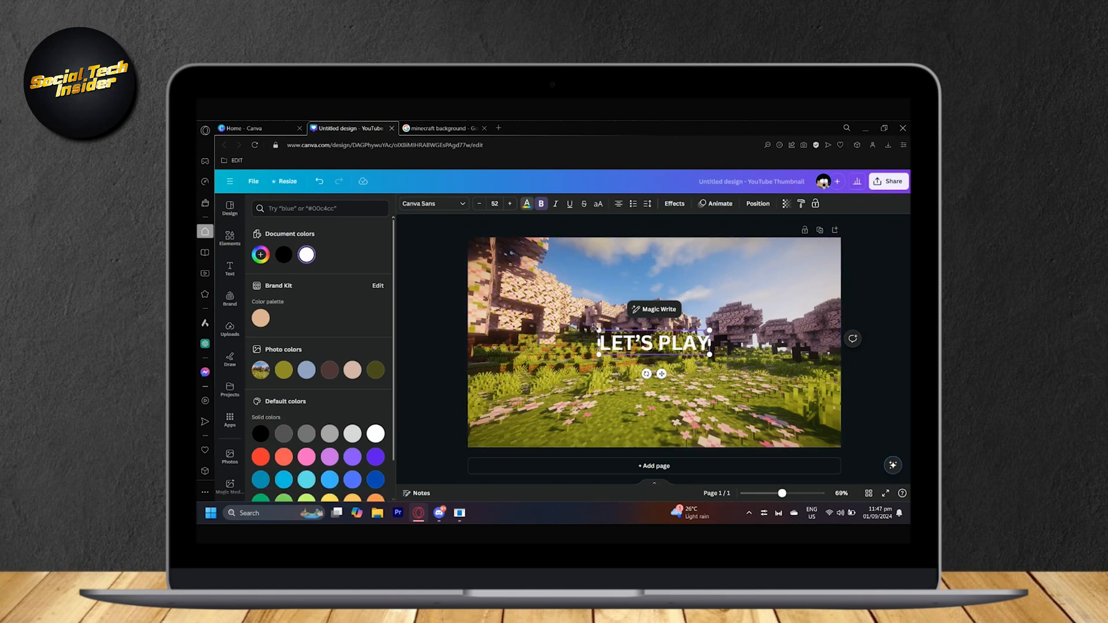
Step: Enlarge the "LET'S PLAY" heading to about size 105 and move it to the page's upper-left corner
{"action": "left_click_drag", "start_coordinate": [598, 331], "coordinate": [486, 307]}
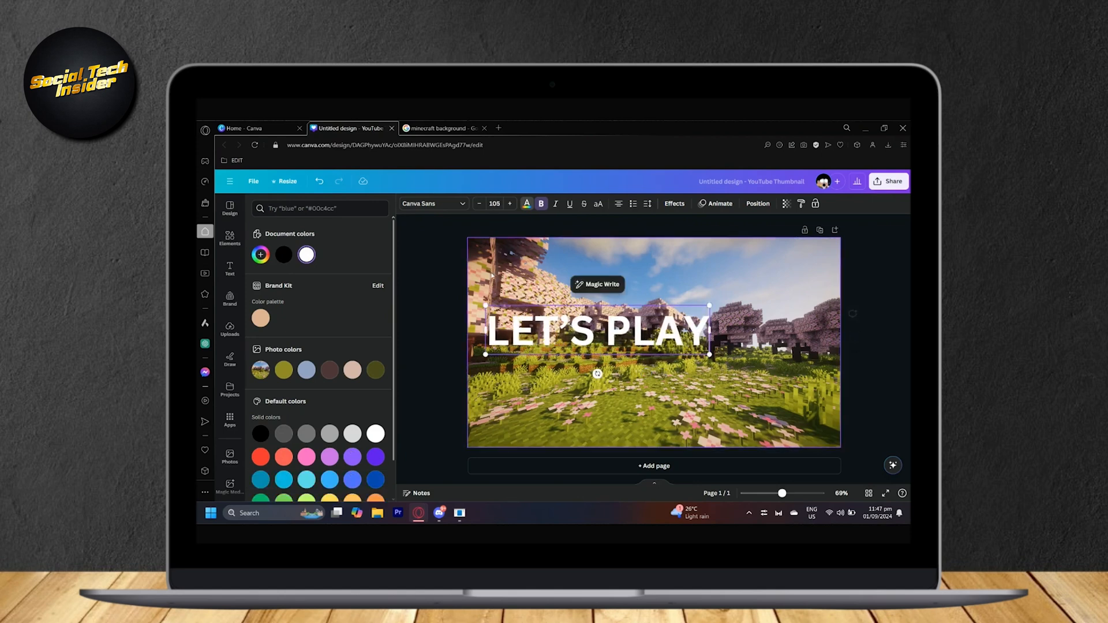
{"action": "left_click_drag", "start_coordinate": [594, 332], "coordinate": [564, 270]}
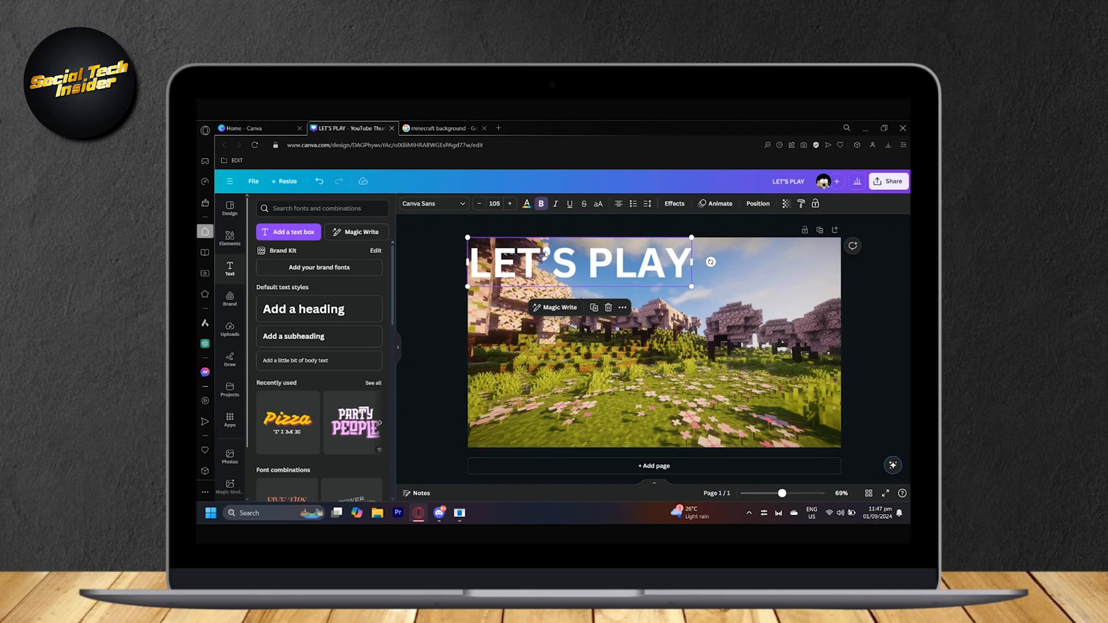
Step: Set the whole "LET'S PLAY" heading in Archivo Black and widen its text box to fit on one line
{"action": "double_click", "coordinate": [542, 258]}
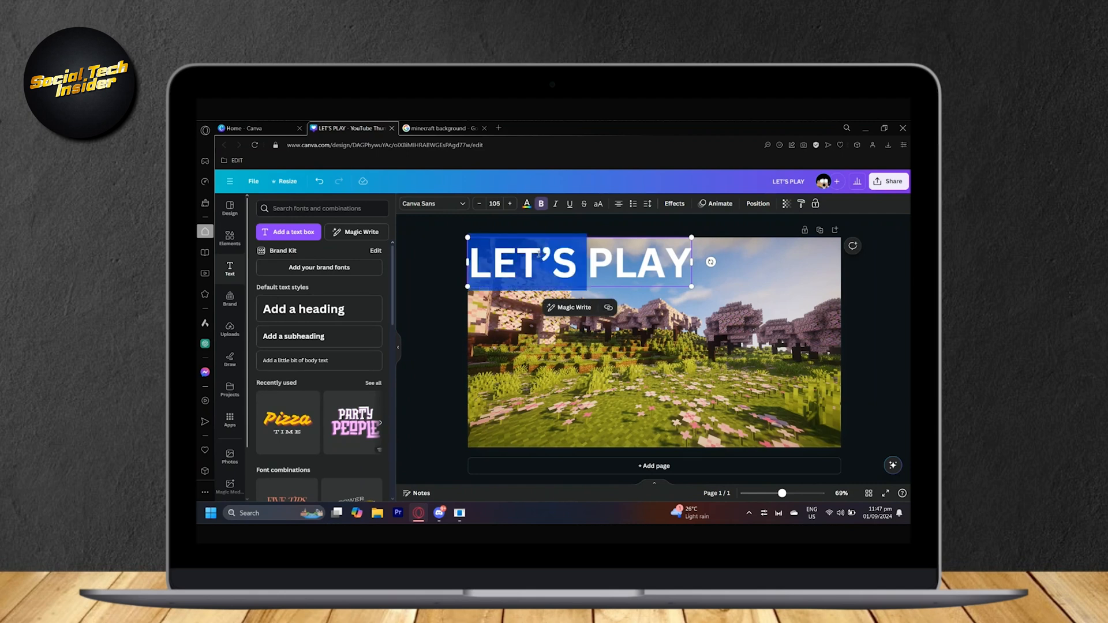
{"action": "key", "text": "ctrl+a"}
{"action": "left_click", "coordinate": [439, 203]}
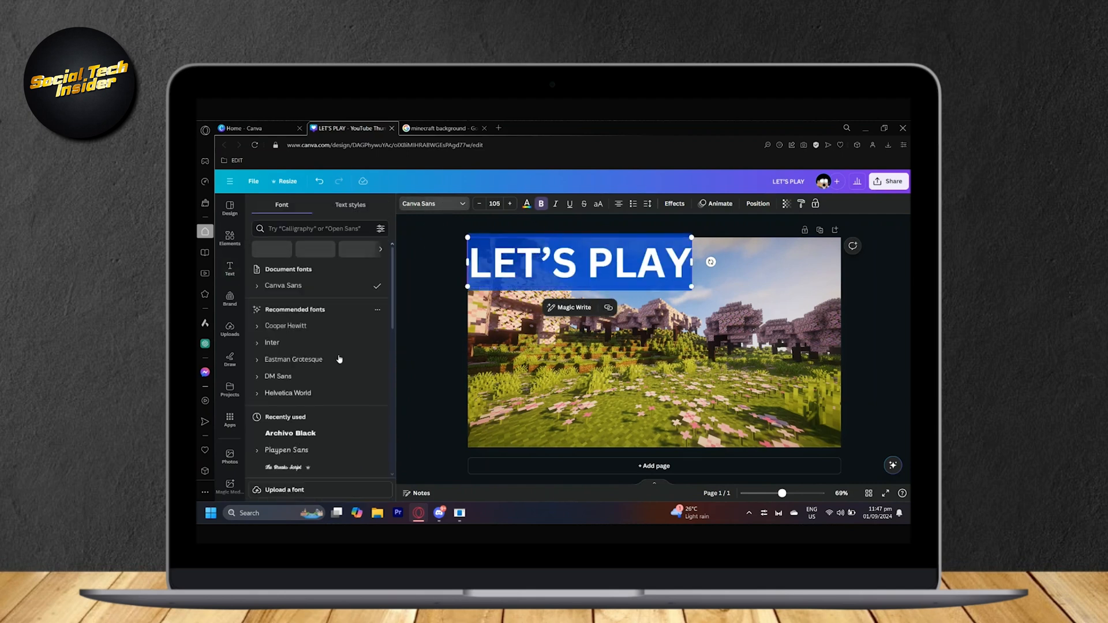
{"action": "scroll", "coordinate": [332, 366], "scroll_direction": "down", "scroll_amount": 1}
{"action": "left_click", "coordinate": [290, 396]}
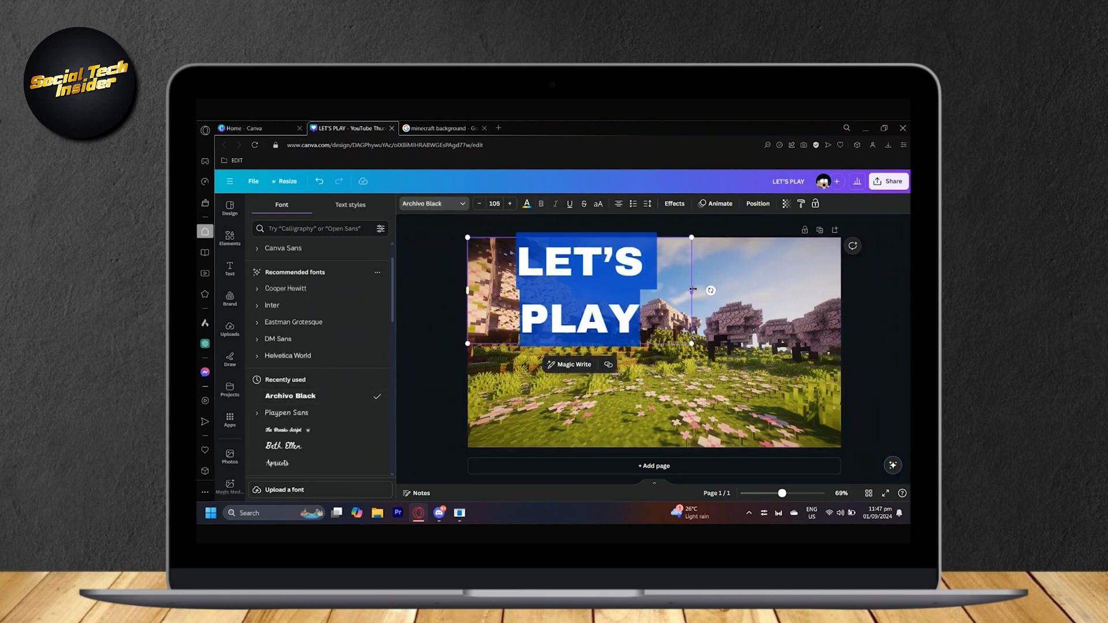
{"action": "left_click_drag", "start_coordinate": [692, 290], "coordinate": [748, 293]}
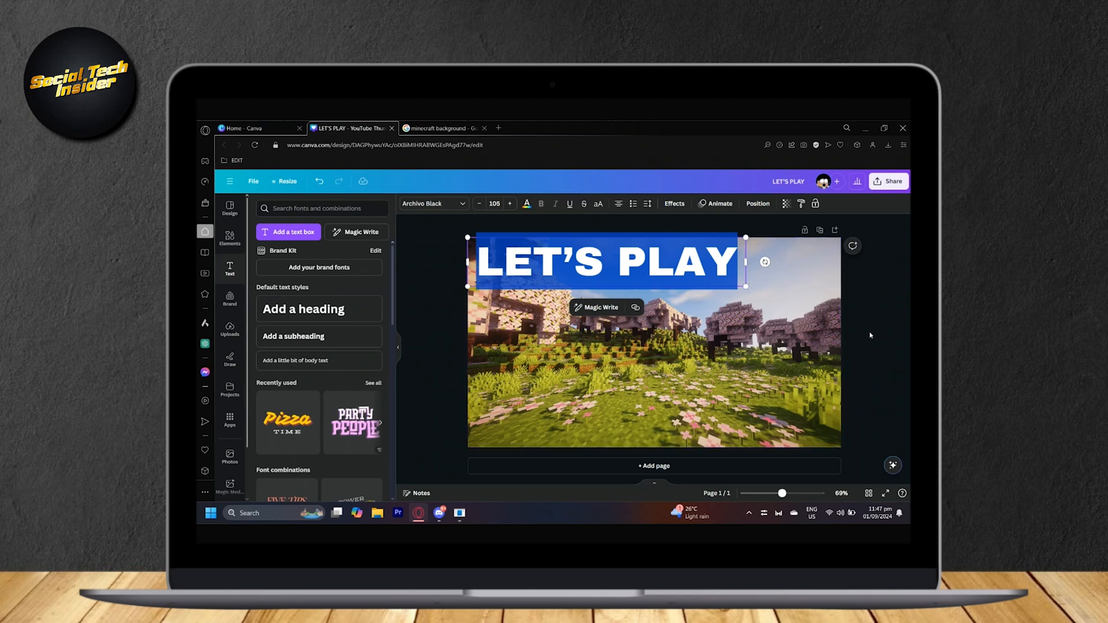
{"action": "left_click", "coordinate": [823, 346]}
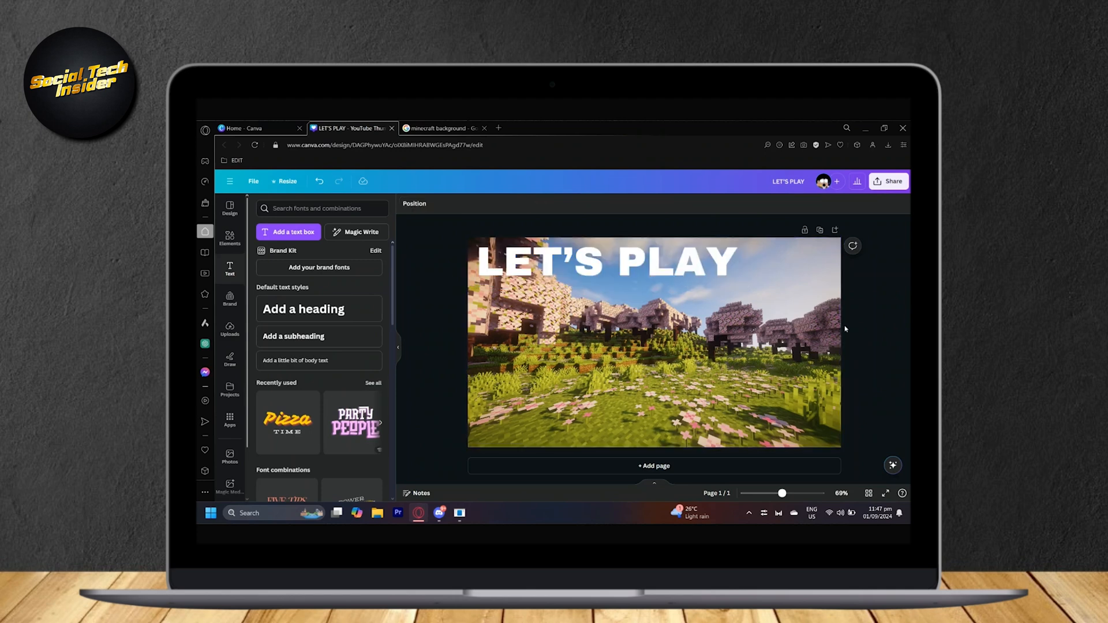
Step: Switch to the browser's image search and search for "minecraft bee png"
{"action": "left_click", "coordinate": [447, 129]}
{"action": "double_click", "coordinate": [396, 182]}
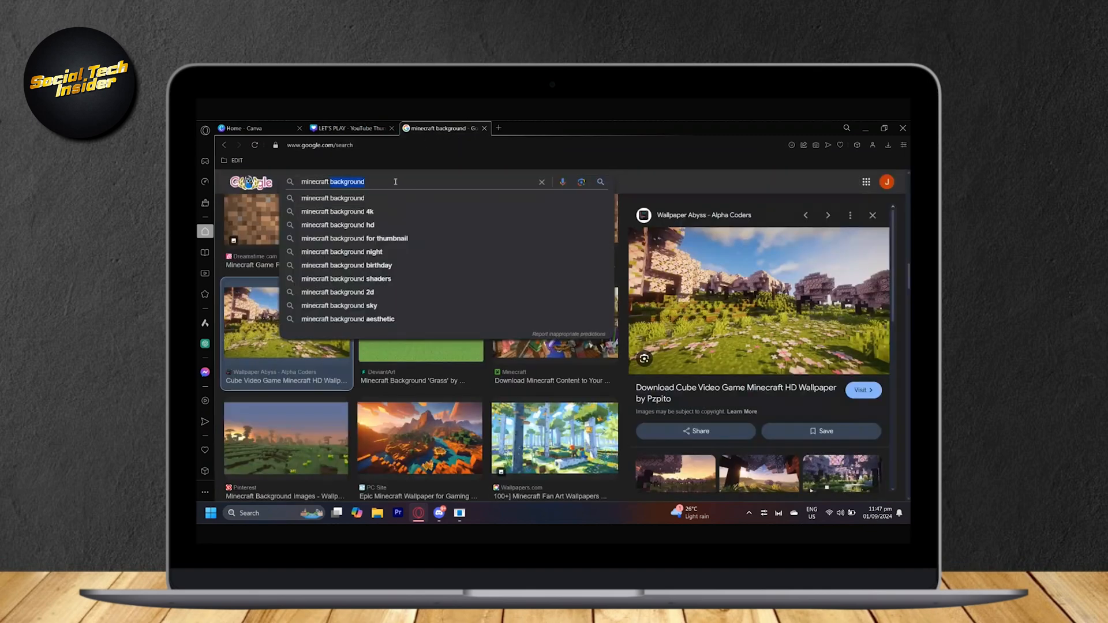
{"action": "type", "text": "bee png"}
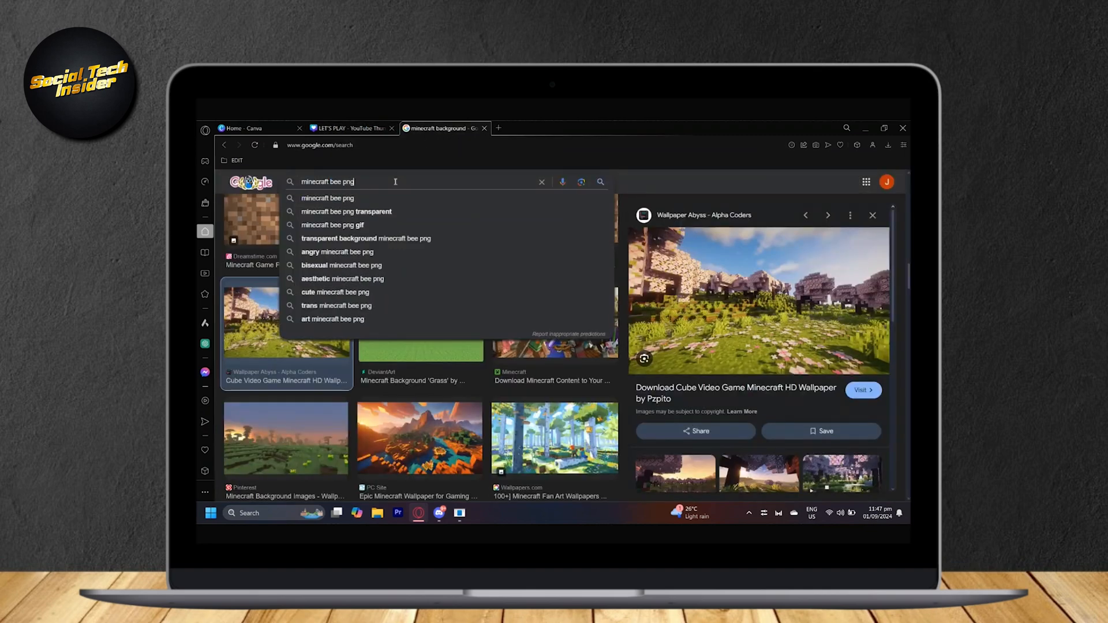
{"action": "key", "text": "Return"}
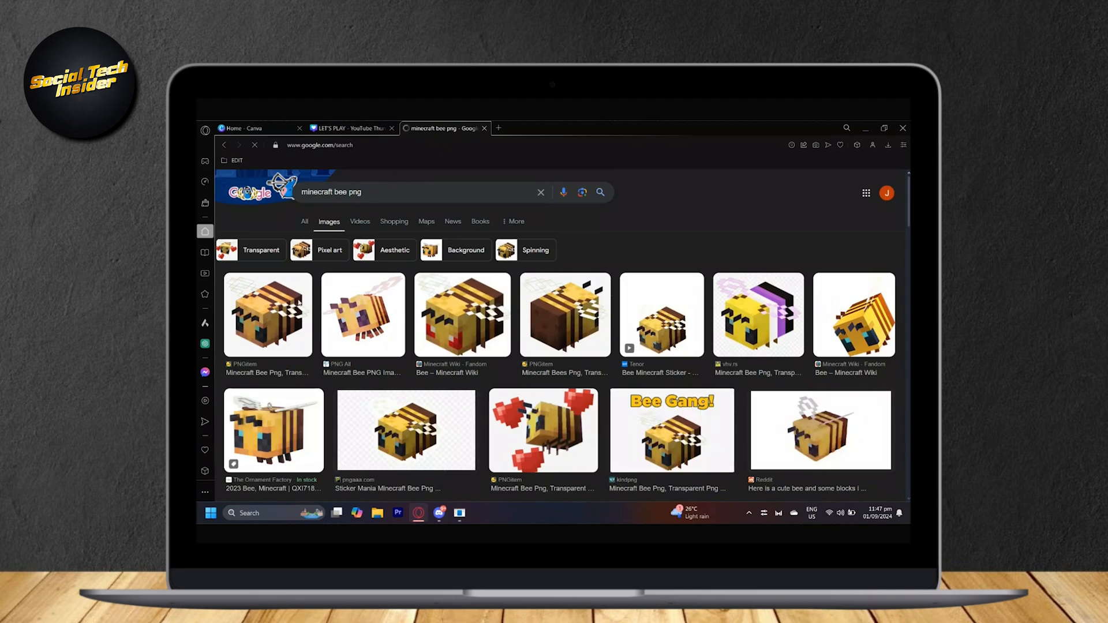
Step: Choose the tilted bee from Minecraft Wiki - Fandom among the image results and copy the image
{"action": "left_click", "coordinate": [315, 305]}
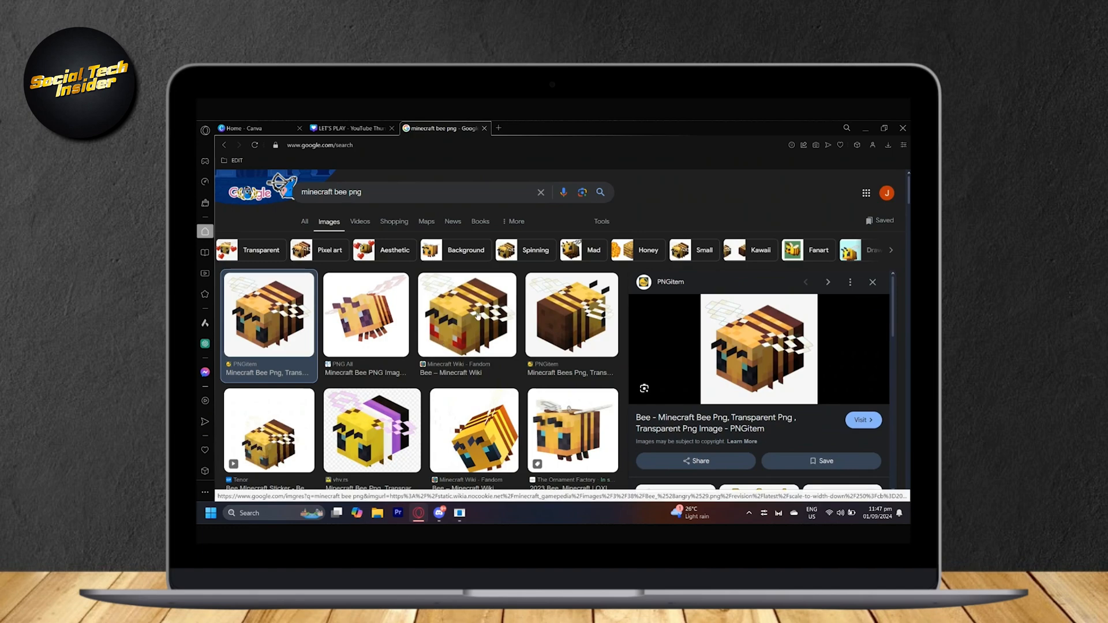
{"action": "scroll", "coordinate": [489, 322], "scroll_direction": "down", "scroll_amount": 1}
{"action": "scroll", "coordinate": [488, 322], "scroll_direction": "down", "scroll_amount": 3}
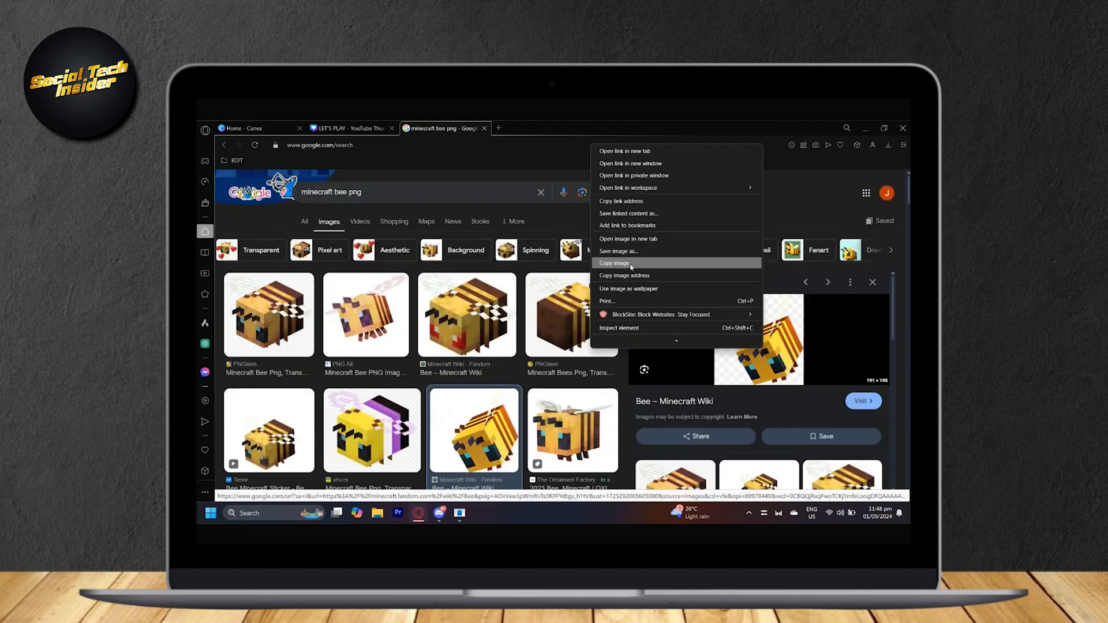
{"action": "left_click", "coordinate": [632, 264]}
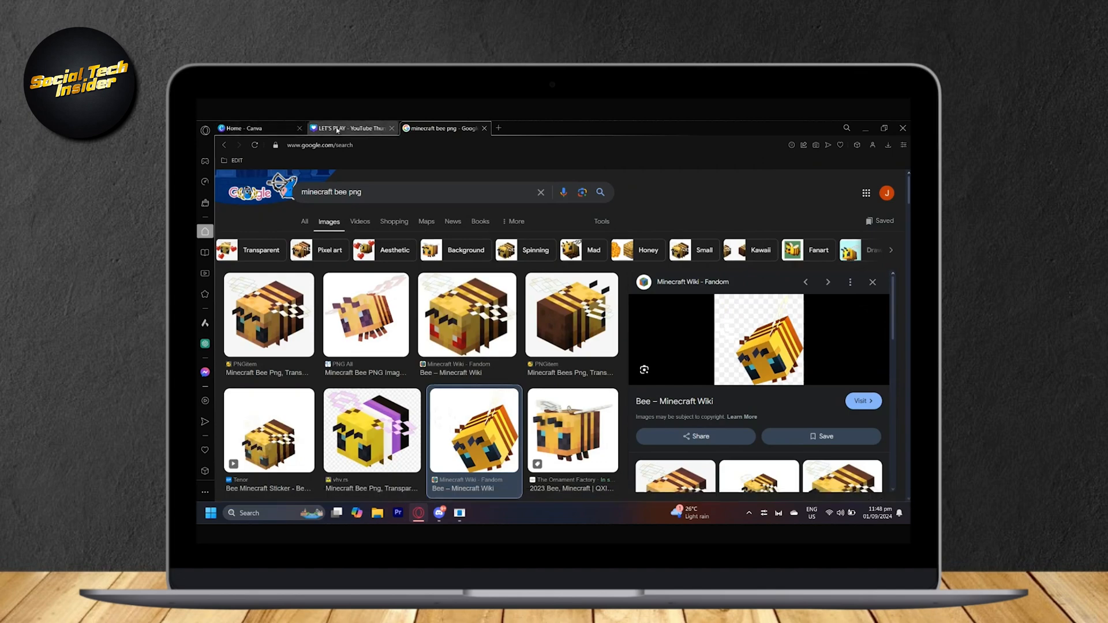
Step: Paste the copied bee into the Canva thumbnail, enlarge it and place it in the page's lower-left corner
{"action": "left_click", "coordinate": [349, 128]}
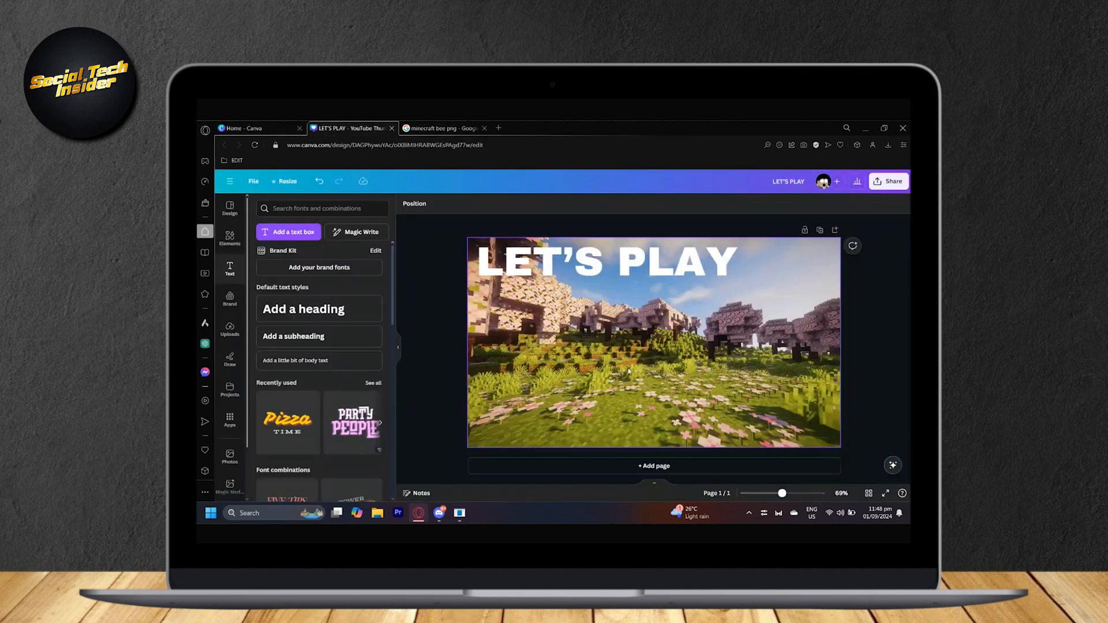
{"action": "key", "text": "ctrl+v"}
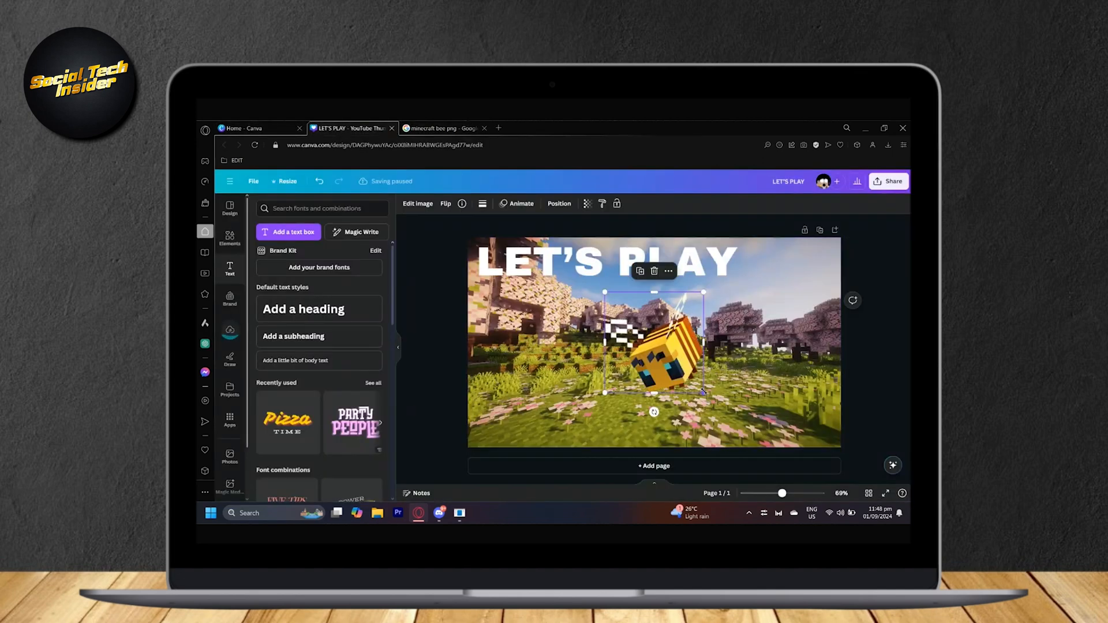
{"action": "left_click_drag", "start_coordinate": [760, 417], "coordinate": [751, 442]}
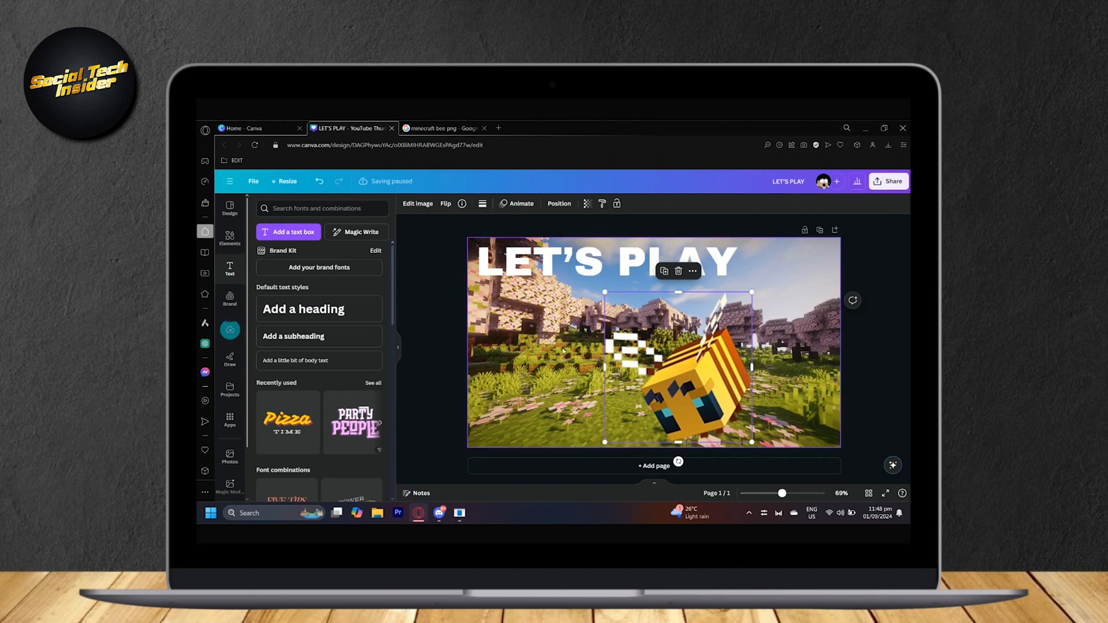
{"action": "left_click_drag", "start_coordinate": [683, 389], "coordinate": [549, 388]}
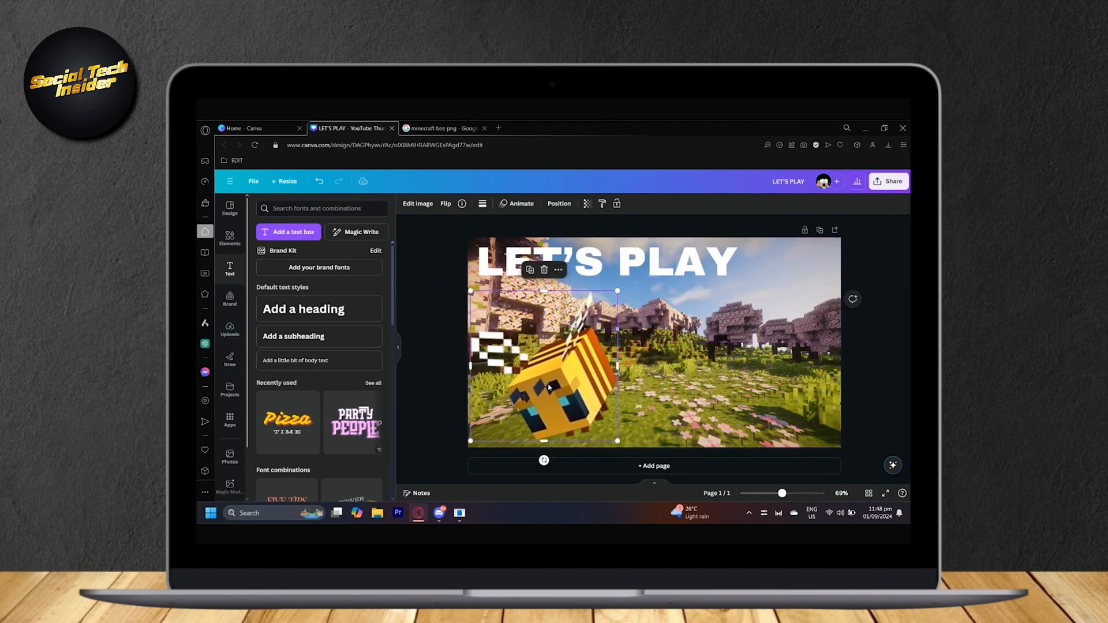
{"action": "left_click", "coordinate": [891, 367]}
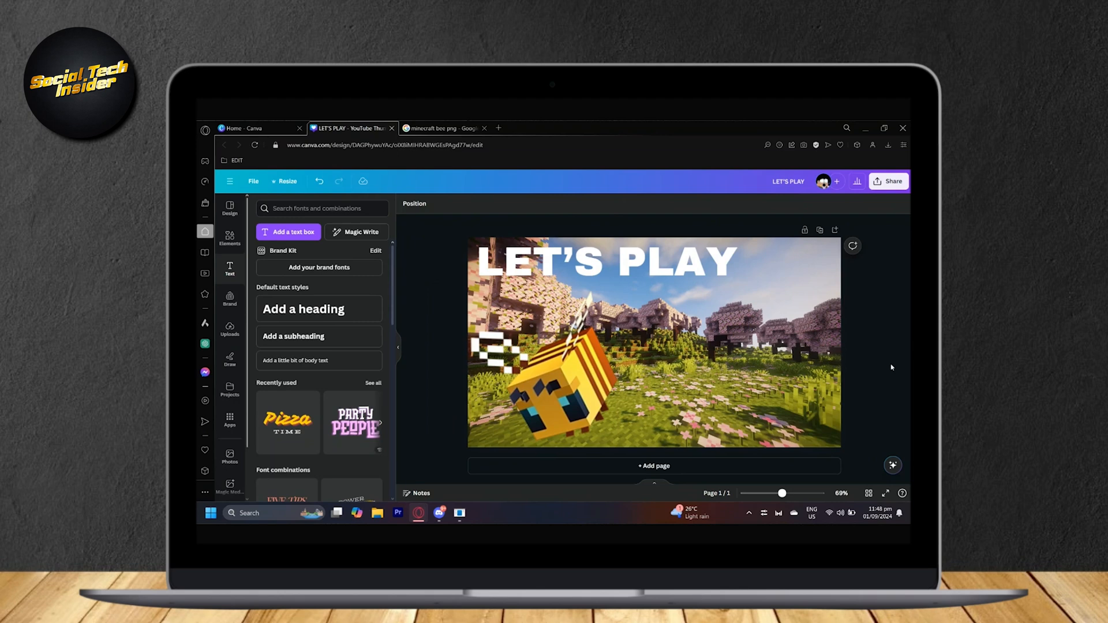